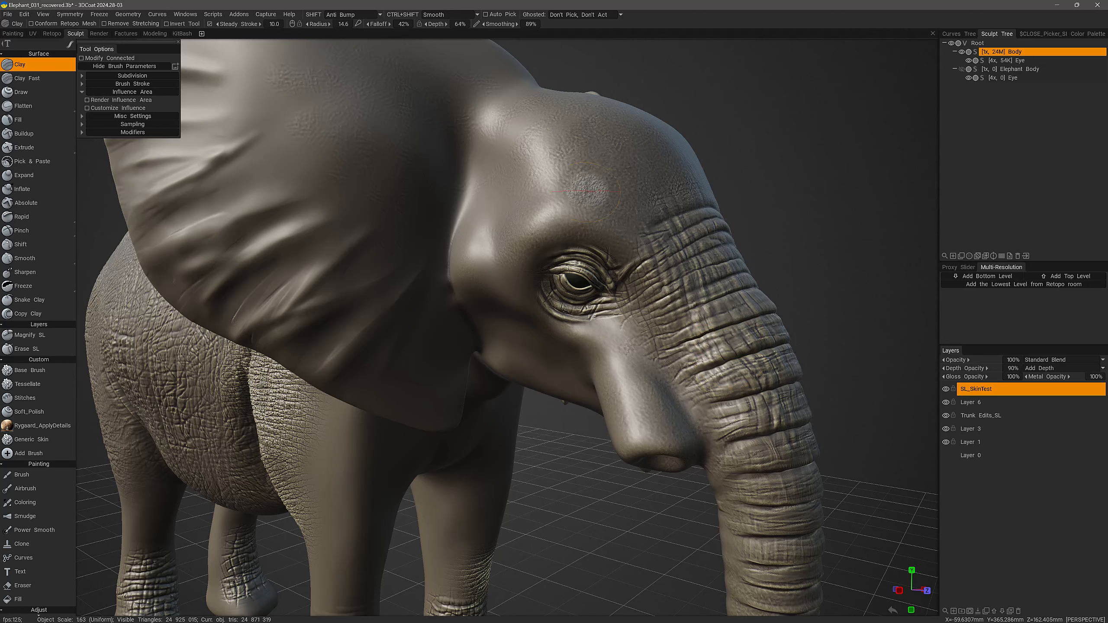
- Set the brush circle color to bright yellow (#FFF700) in the brushing preferences and apply the change
left_click(23, 14)
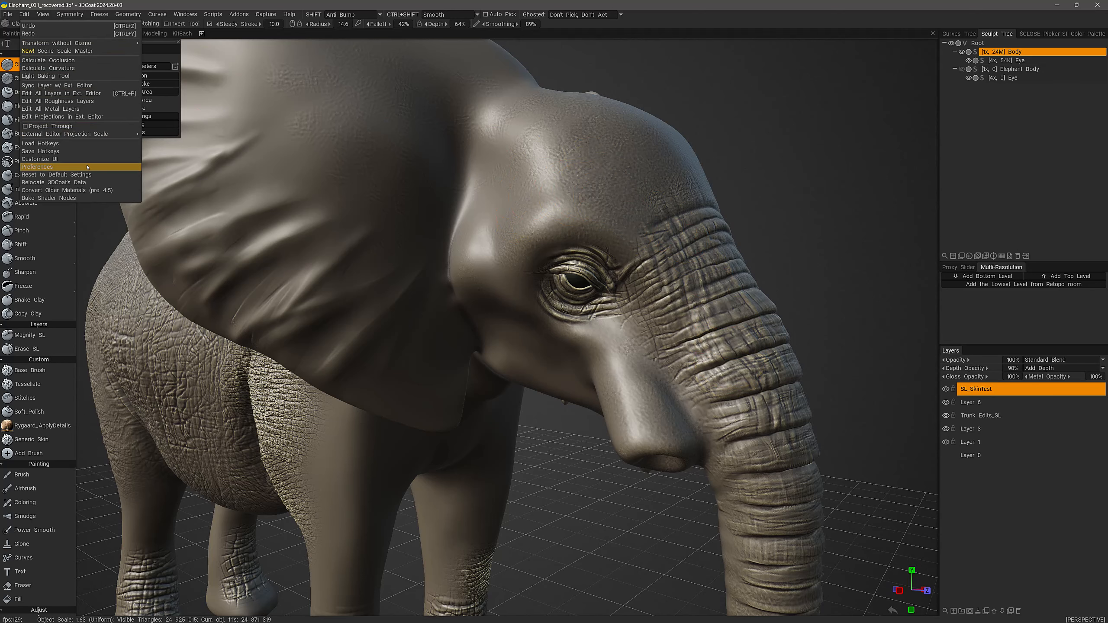
left_click(100, 170)
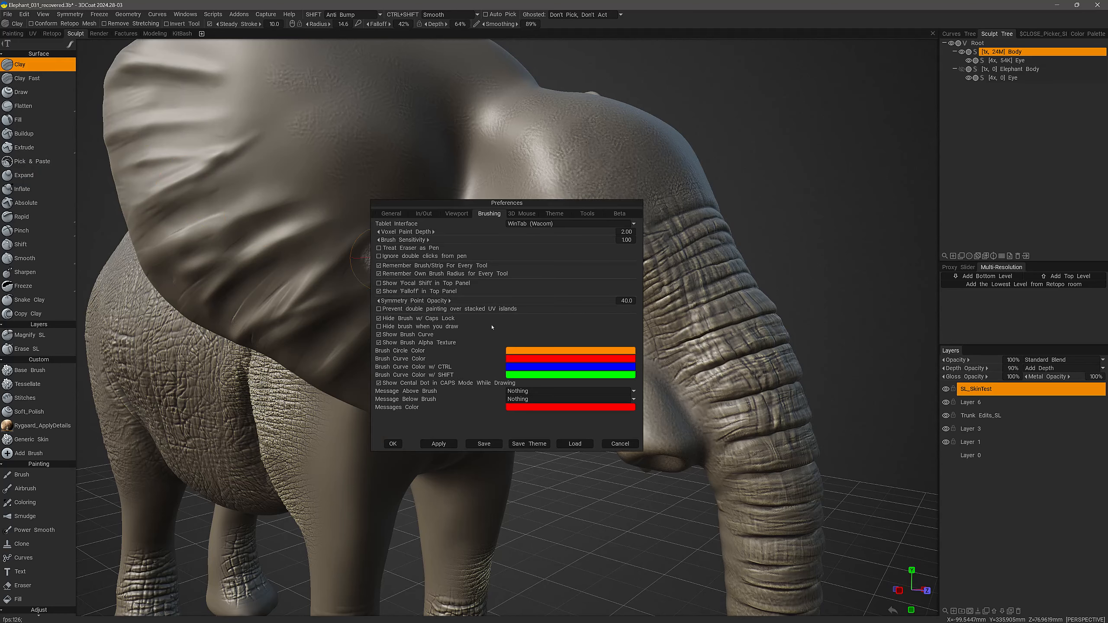
left_click(552, 353)
left_click_drag(542, 358, 538, 361)
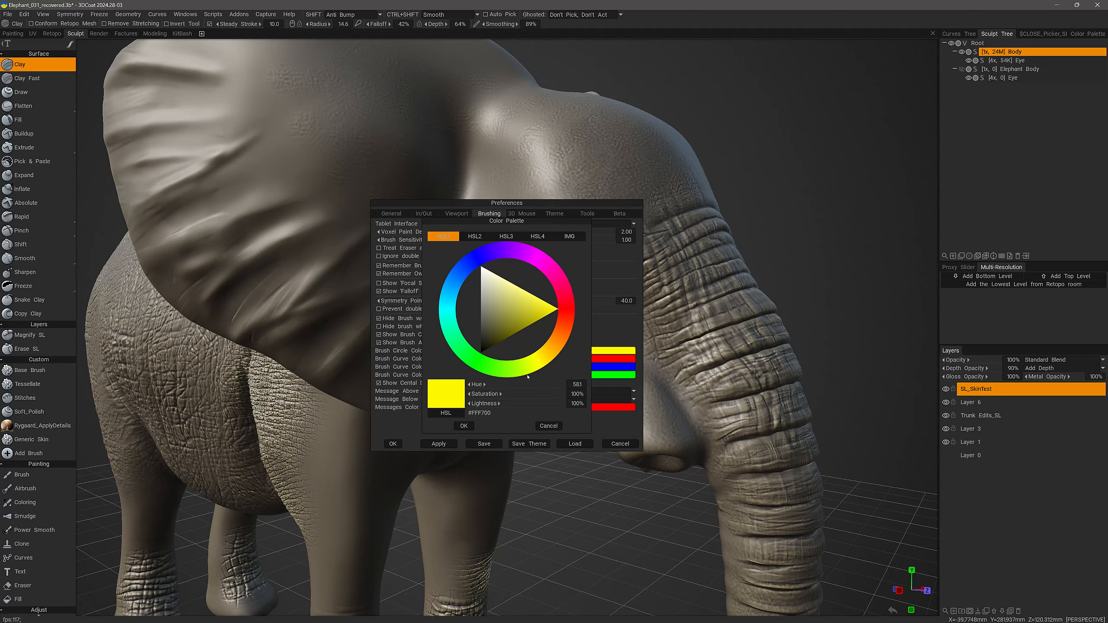
left_click(464, 426)
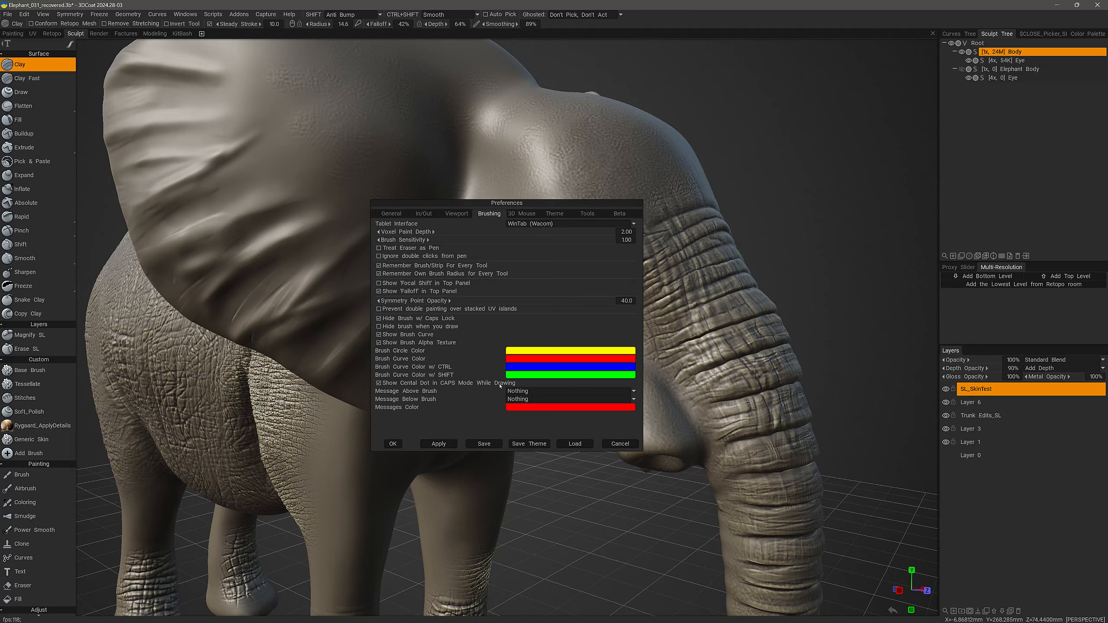
mouse_move(402, 321)
left_click(438, 443)
left_click(393, 444)
- Set up the Extrude brush with the circular drag stroke mode and turn off Render Influence Area
middle_click_drag(397, 444, 507, 328)
mouse_move(598, 430)
middle_mouse_down()
mouse_move(329, 426)
mouse_move(332, 438)
mouse_move(362, 452)
mouse_move(348, 419)
mouse_move(437, 305)
middle_mouse_up()
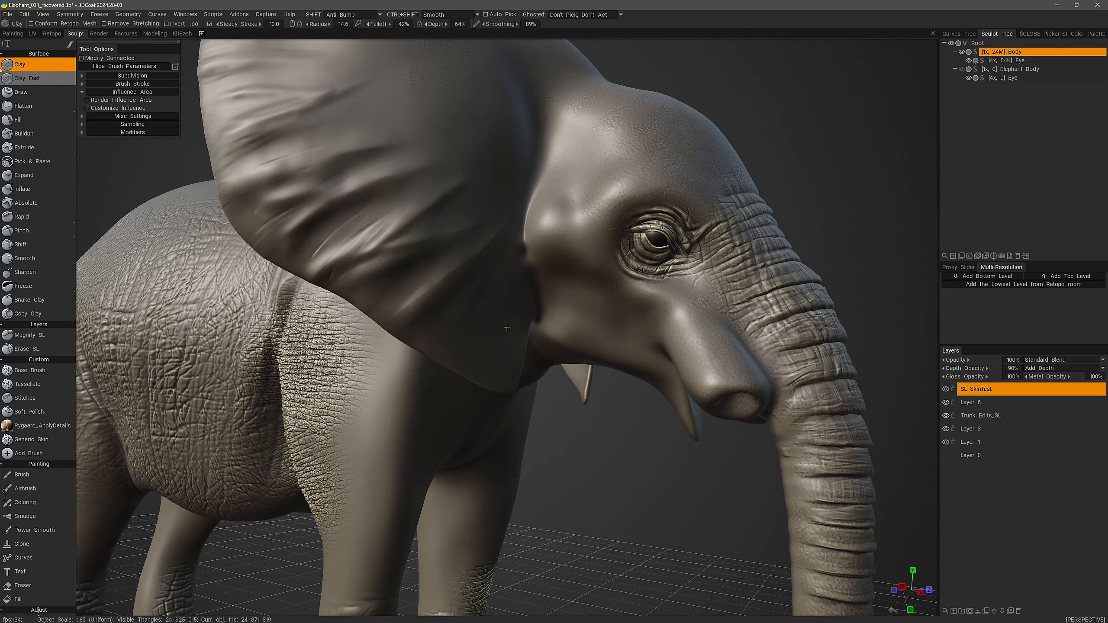
left_click(38, 153)
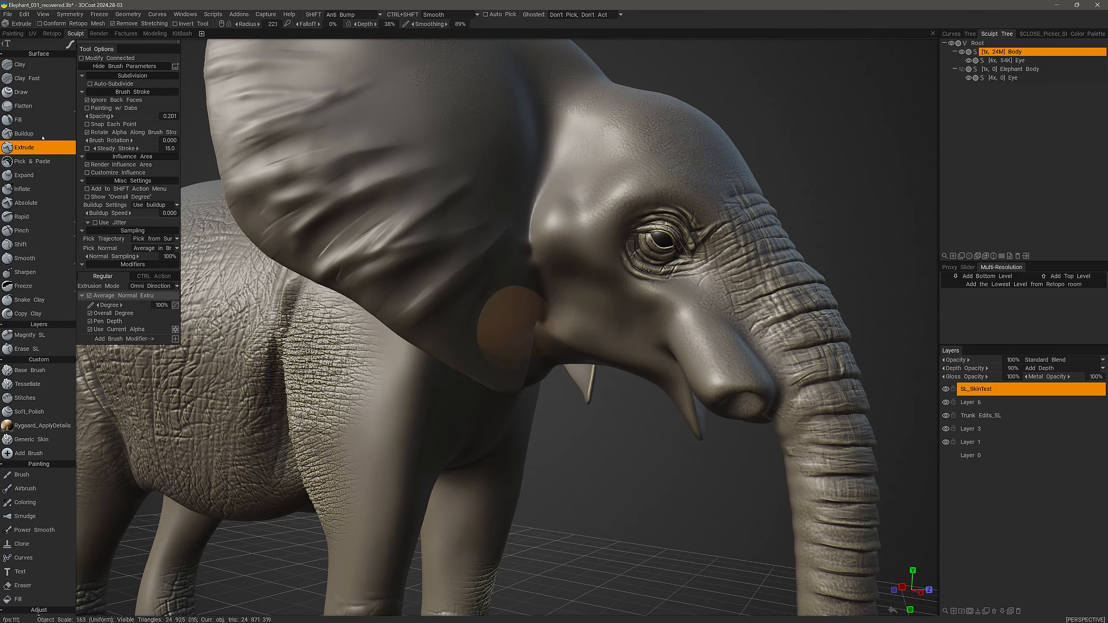
middle_click_drag(512, 319, 506, 328)
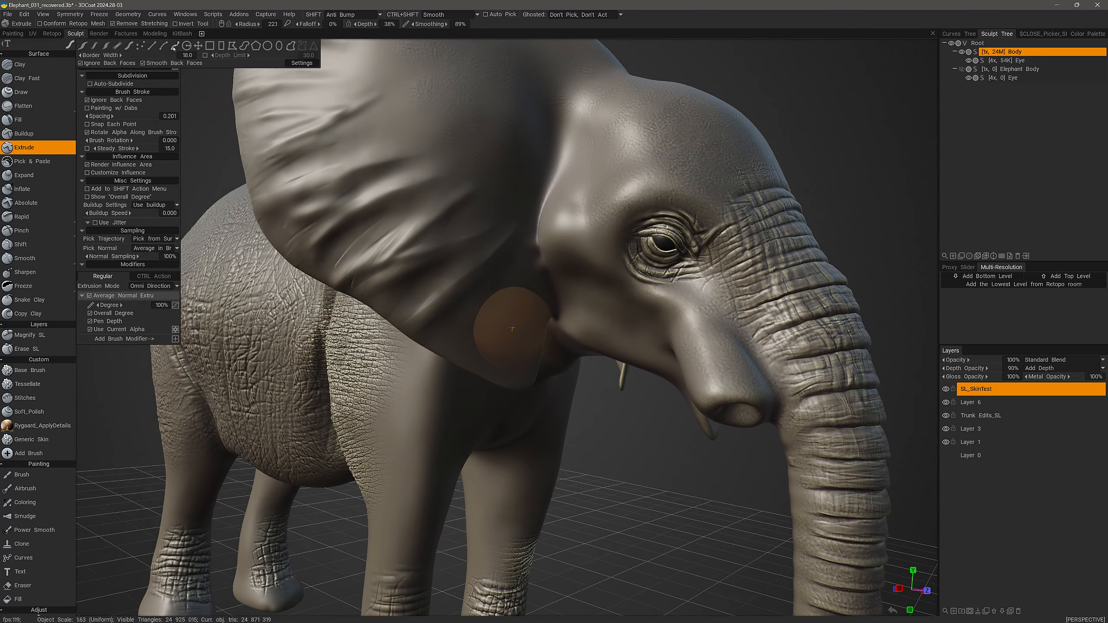
left_click(100, 46)
mouse_move(486, 322)
middle_mouse_down()
mouse_move(507, 336)
mouse_move(501, 321)
mouse_move(513, 329)
mouse_move(523, 305)
mouse_move(540, 303)
mouse_move(507, 328)
middle_mouse_up()
left_click(88, 165)
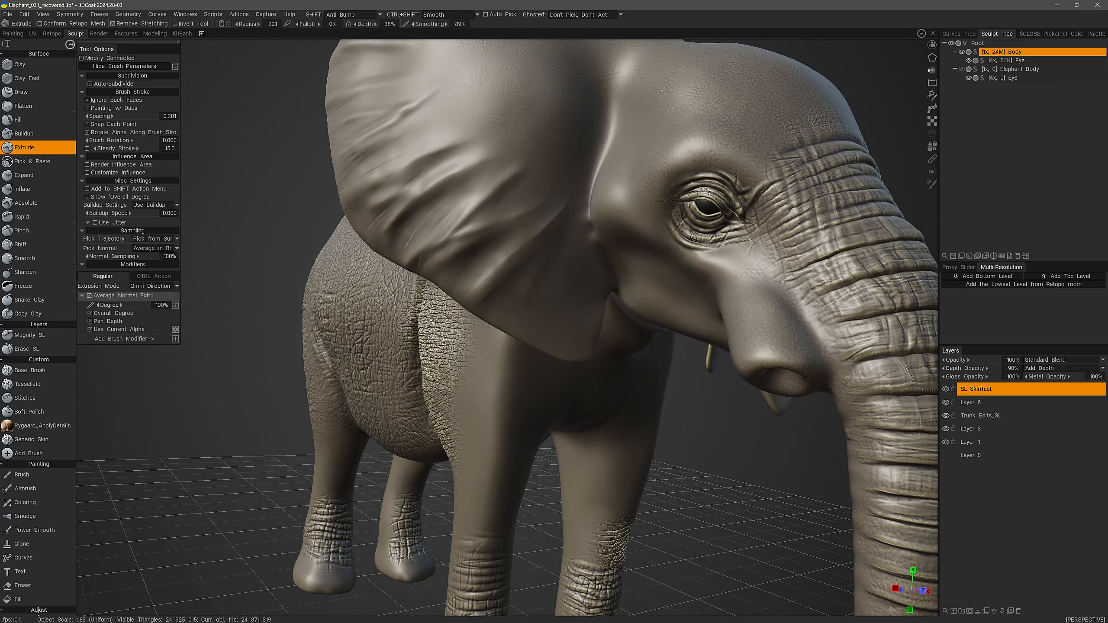
- Choose a skin wrinkle alpha from the Rygaard Creations SkinPack and set the brush falloff to 97%
left_click(933, 70)
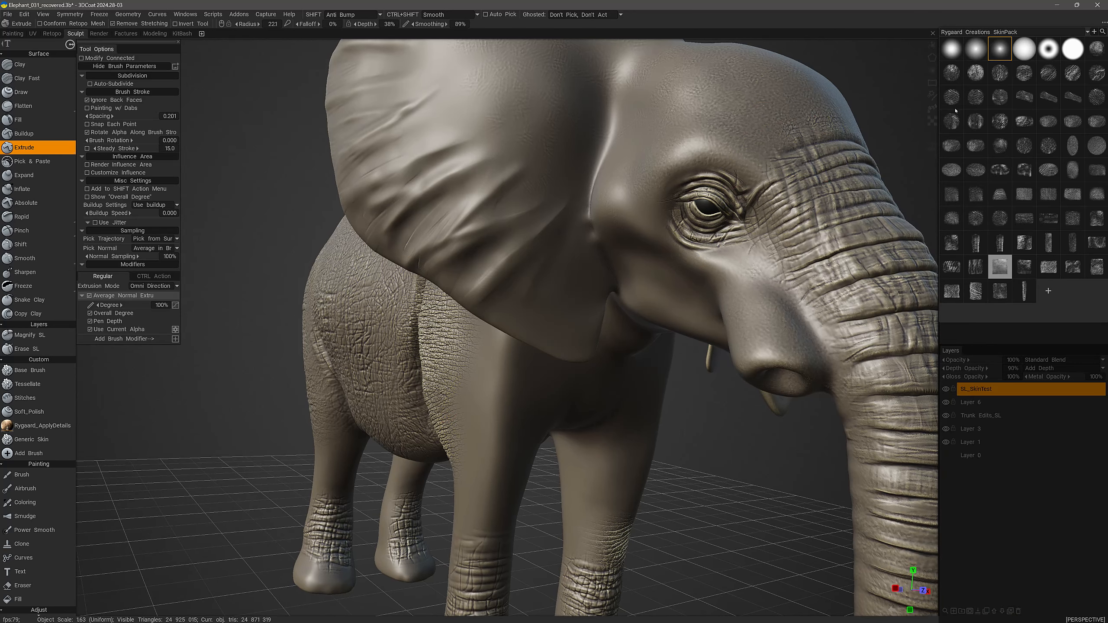
left_click(952, 267)
mouse_move(478, 362)
left_mouse_down("alt")
mouse_move(497, 330)
mouse_move(473, 363)
mouse_move(460, 334)
left_mouse_up("alt")
left_click_drag(325, 26, 368, 29)
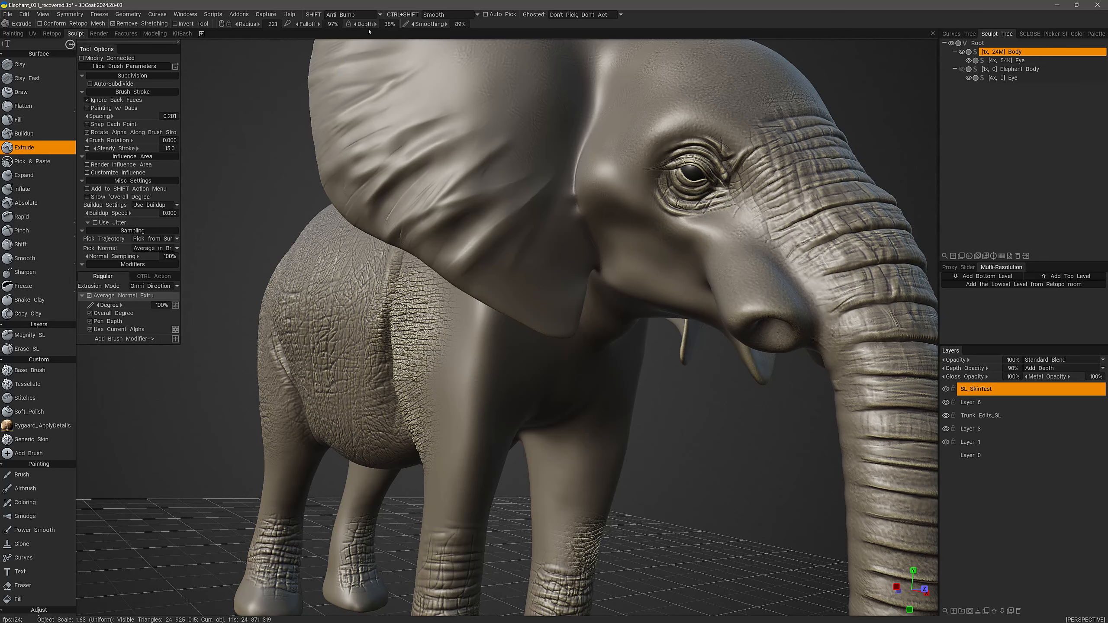
left_click_drag(491, 376, 483, 378, "alt")
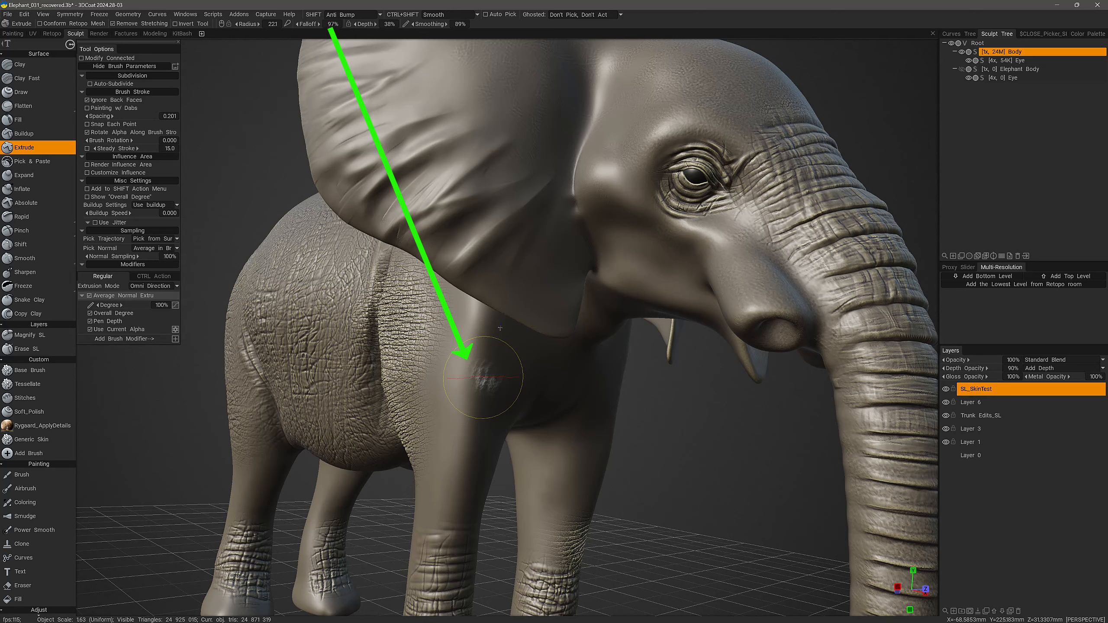
- Reset the brush falloff to 0% and set it to 53%
right_click(333, 24)
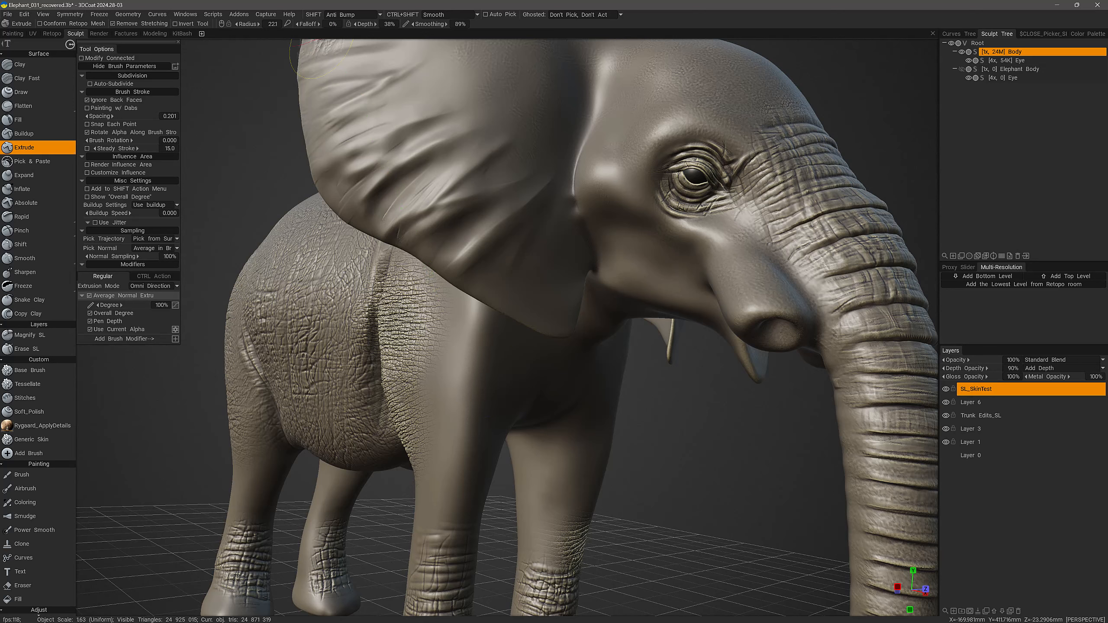
left_click_drag(332, 24, 341, 32)
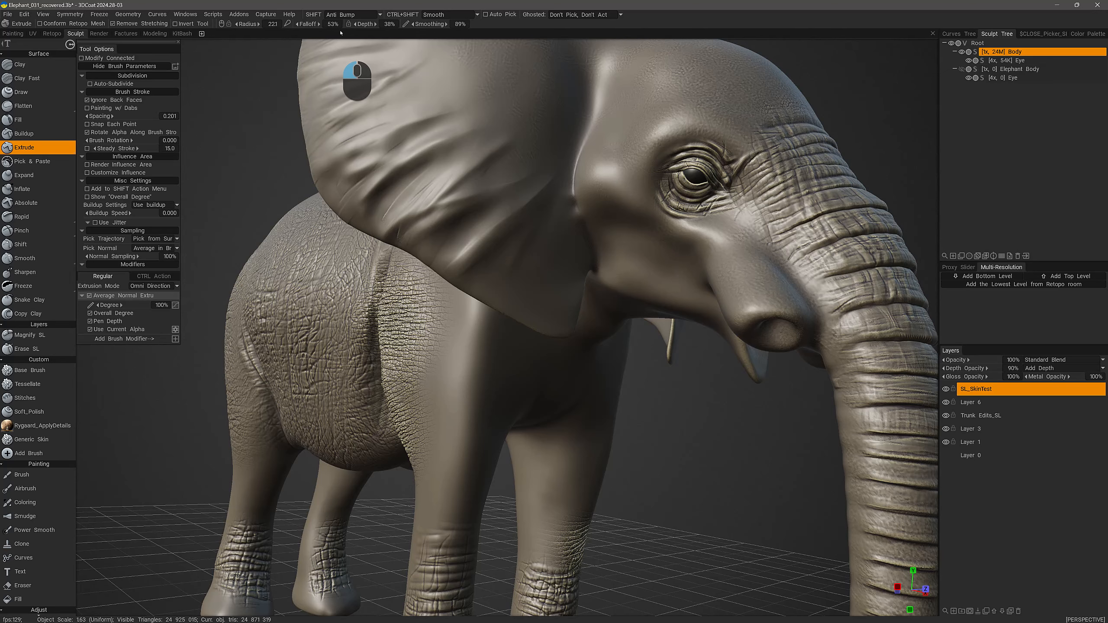
left_click_drag(487, 383, 475, 372, "alt")
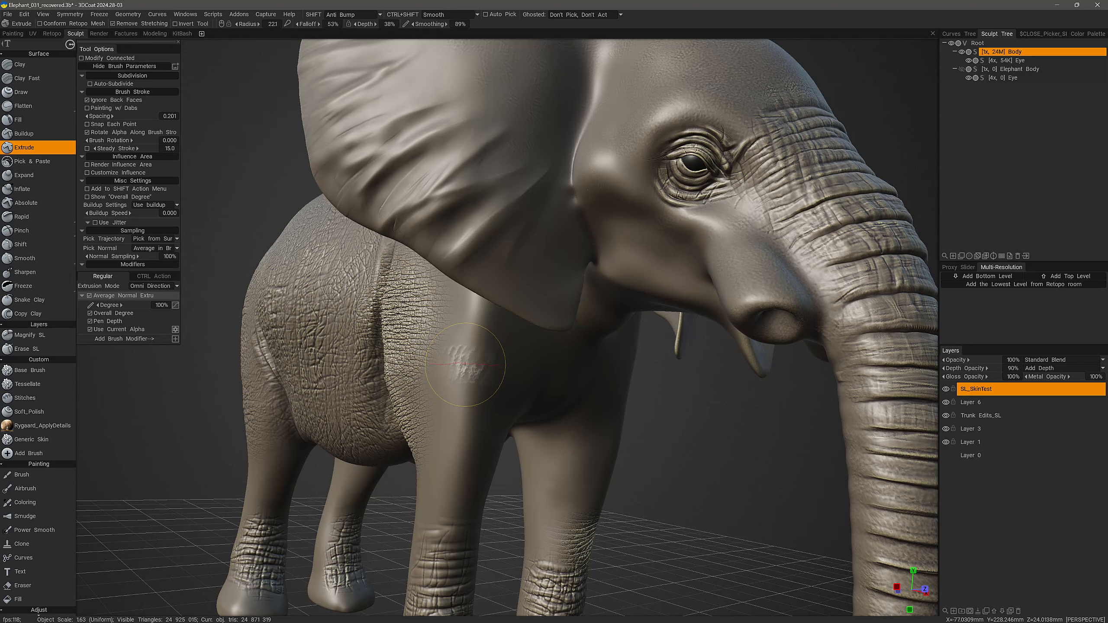
- Try stamping the skin alpha on the elephant's front shoulder, scaling and rotating it by dragging, and undo the result
mouse_move(465, 364)
left_mouse_down()
mouse_move(526, 387)
mouse_move(526, 405)
mouse_move(477, 450)
mouse_move(442, 461)
mouse_move(357, 402)
left_mouse_up()
mouse_move(369, 443)
left_mouse_down()
mouse_move(298, 388)
mouse_move(294, 421)
mouse_move(311, 419)
mouse_move(296, 420)
mouse_move(312, 437)
left_mouse_up()
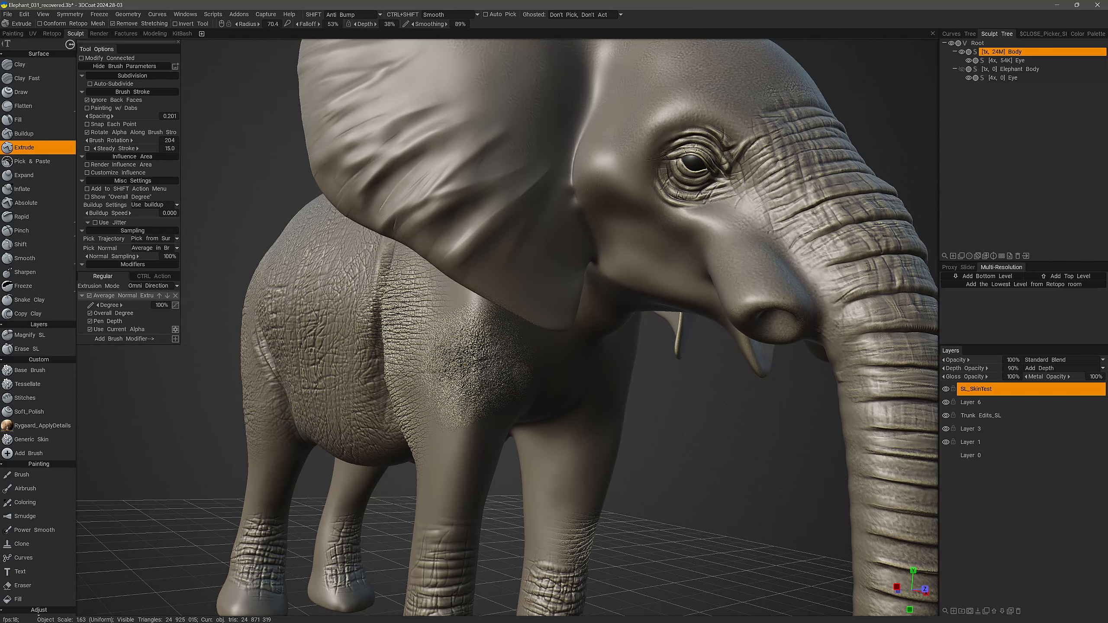
left_click_drag(480, 441, 461, 454, "alt")
key("ctrl+z")
- Switch the Extrude brush to the freehand stroke mode and reduce the brush radius to about 101
left_click_drag(611, 436, 524, 427, "alt")
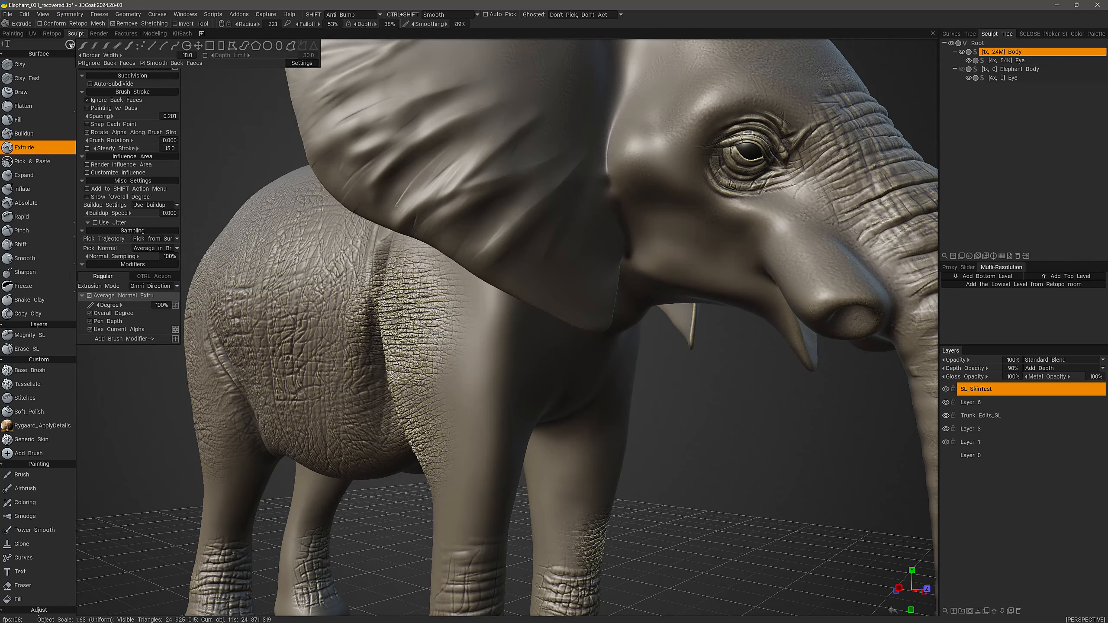
left_click(95, 46)
left_click_drag(515, 345, 506, 341, "alt")
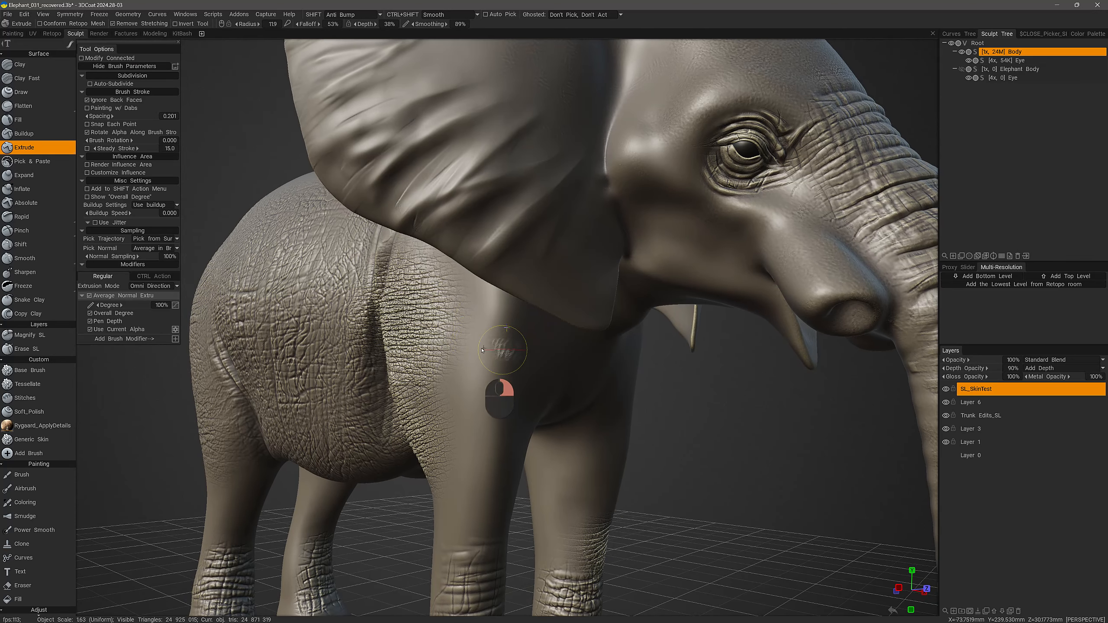
right_click_drag(482, 350, 479, 349)
- Try painting curved skin-texture strokes with the alpha on the elephant's shoulder and undo them
mouse_move(478, 350)
left_mouse_down("alt")
mouse_move(558, 371)
mouse_move(496, 382)
mouse_move(536, 360)
mouse_move(489, 364)
mouse_move(510, 369)
left_mouse_up("alt")
right_click_drag(476, 371, 481, 379, "alt")
left_click_drag(509, 300, 489, 308, "alt")
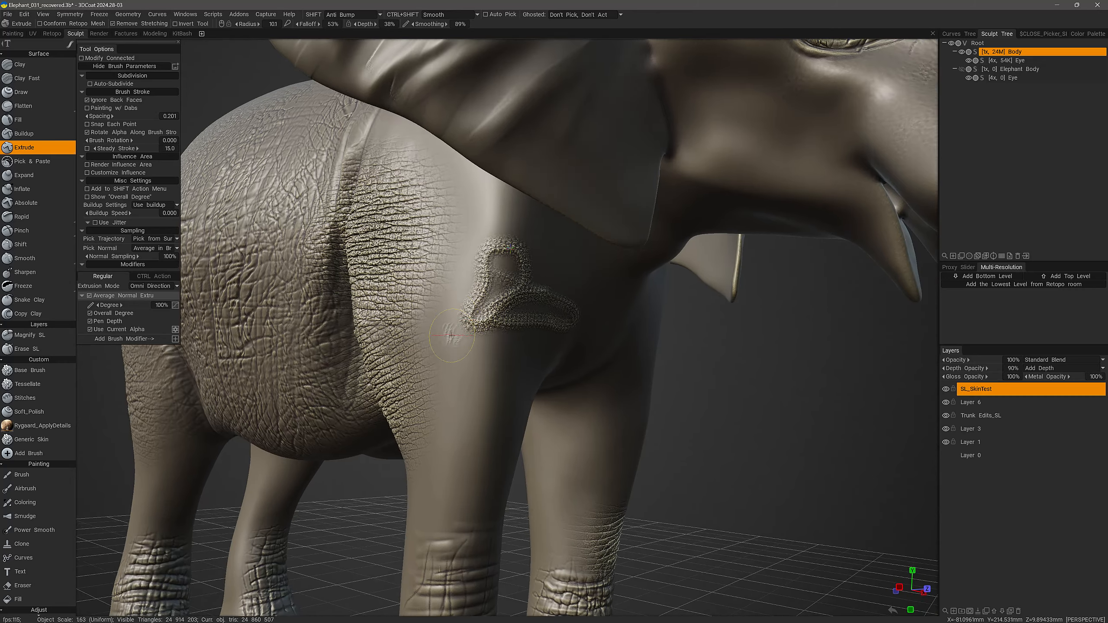
right_click_drag(489, 308, 472, 358, "alt")
mouse_move(519, 324)
left_mouse_down("alt")
mouse_move(502, 330)
mouse_move(494, 358)
mouse_move(545, 358)
mouse_move(508, 391)
mouse_move(486, 409)
mouse_move(499, 376)
mouse_move(462, 371)
mouse_move(488, 351)
mouse_move(536, 415)
mouse_move(483, 418)
mouse_move(463, 368)
left_mouse_up("alt")
mouse_move(412, 418)
left_mouse_down("alt")
mouse_move(431, 425)
mouse_move(456, 412)
left_mouse_up("alt")
left_click_drag(426, 388, 427, 391)
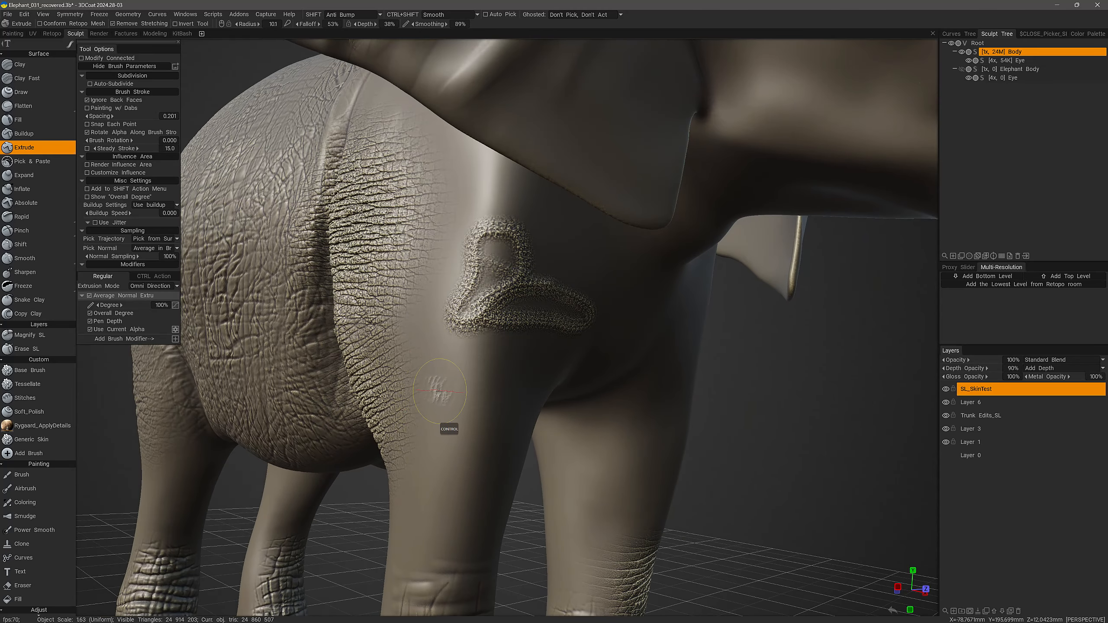
key("ctrl+z")
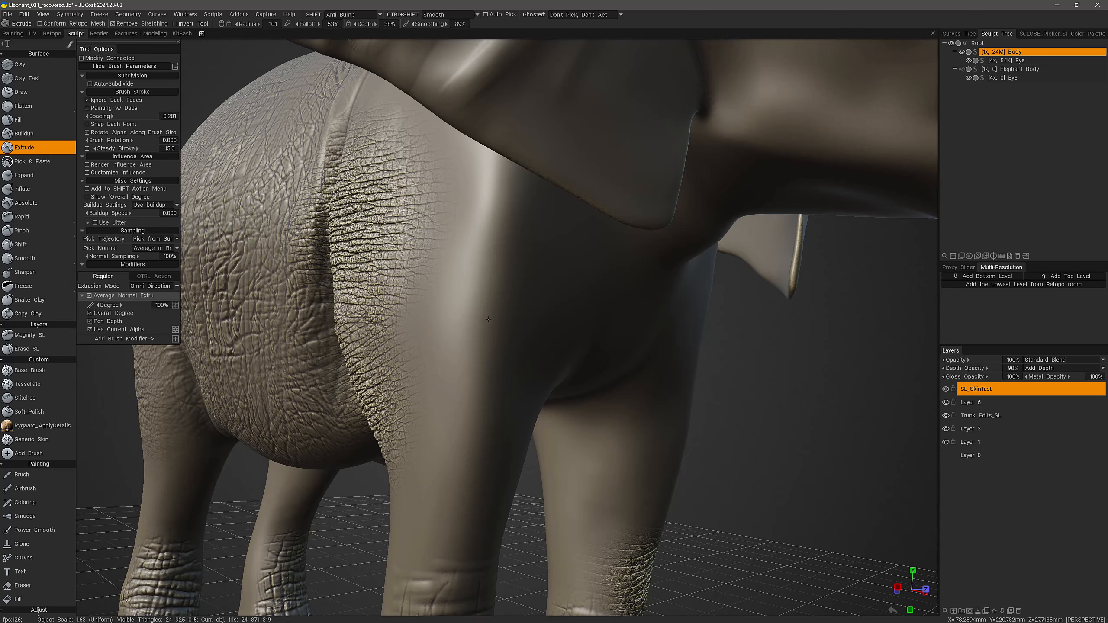
- Try filling a small patch on the shoulder with dense, overlapping skin-texture strokes and undo it
mouse_move(485, 317)
left_mouse_down("alt")
mouse_move(481, 301)
mouse_move(489, 312)
left_mouse_up("alt")
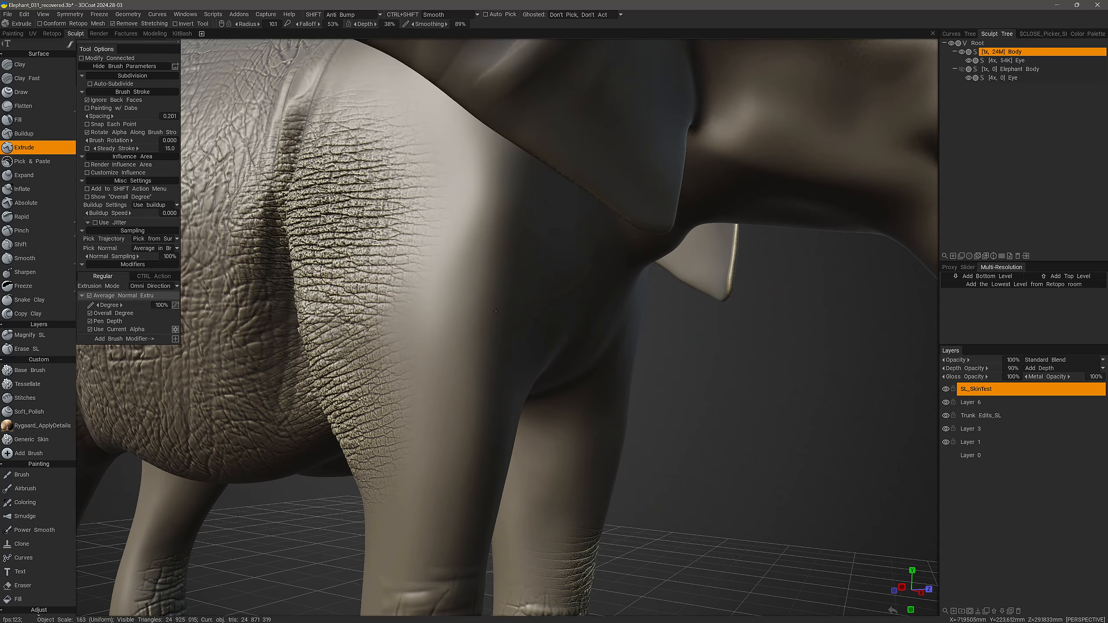
mouse_move(473, 309)
left_mouse_down()
mouse_move(495, 304)
mouse_move(507, 321)
mouse_move(472, 345)
mouse_move(451, 332)
mouse_move(445, 297)
mouse_move(488, 299)
mouse_move(460, 303)
mouse_move(465, 329)
mouse_move(465, 310)
mouse_move(513, 286)
left_mouse_up()
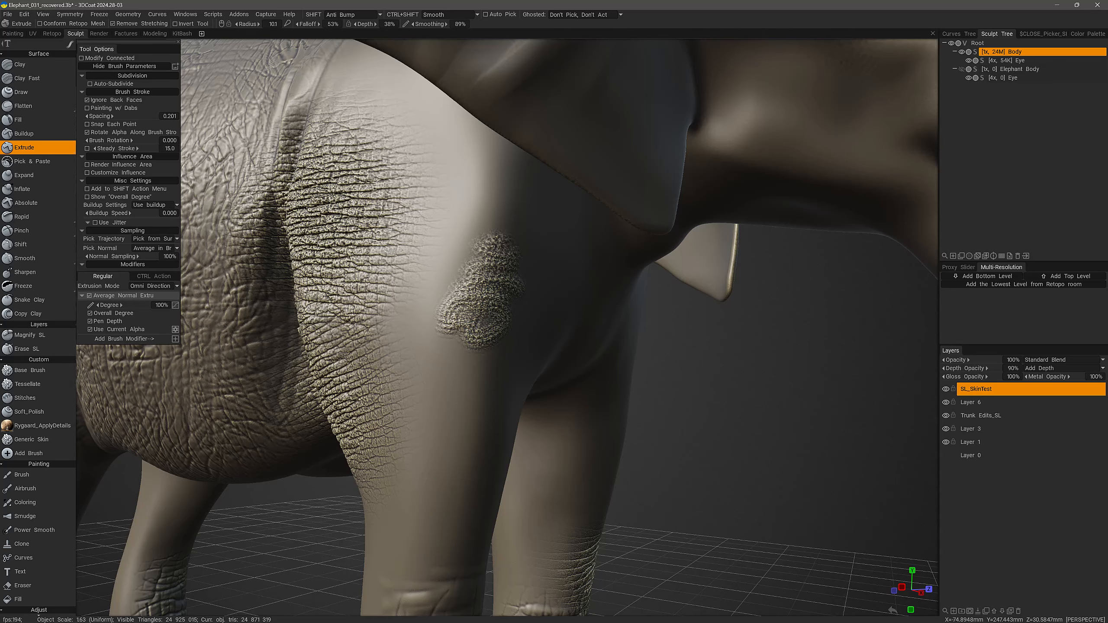
left_click_drag(506, 328, 447, 343, "alt")
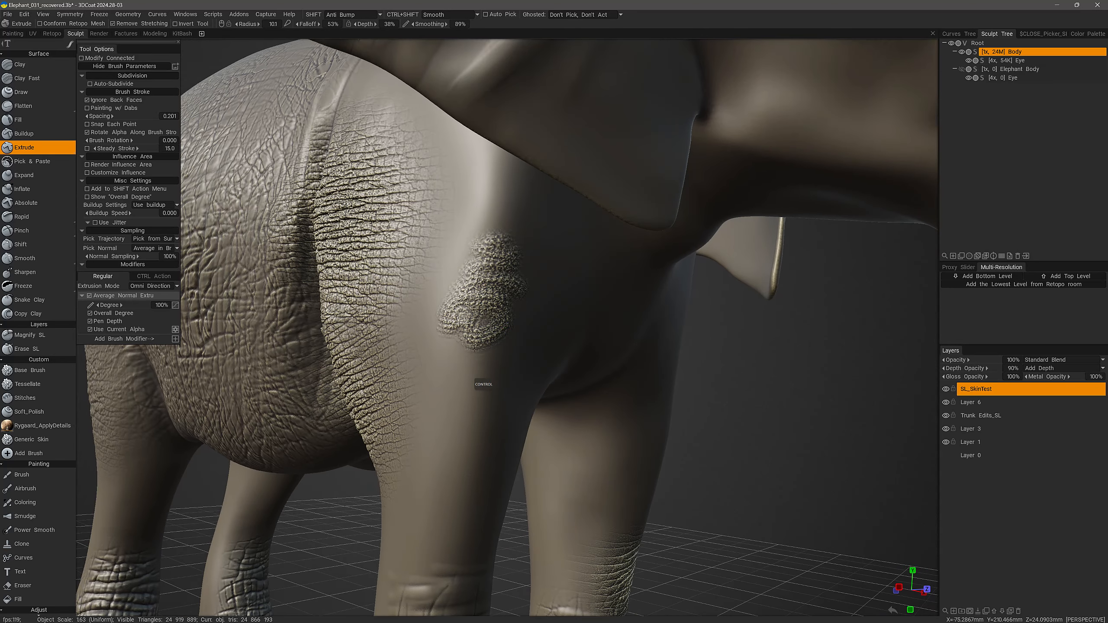
key("ctrl+z")
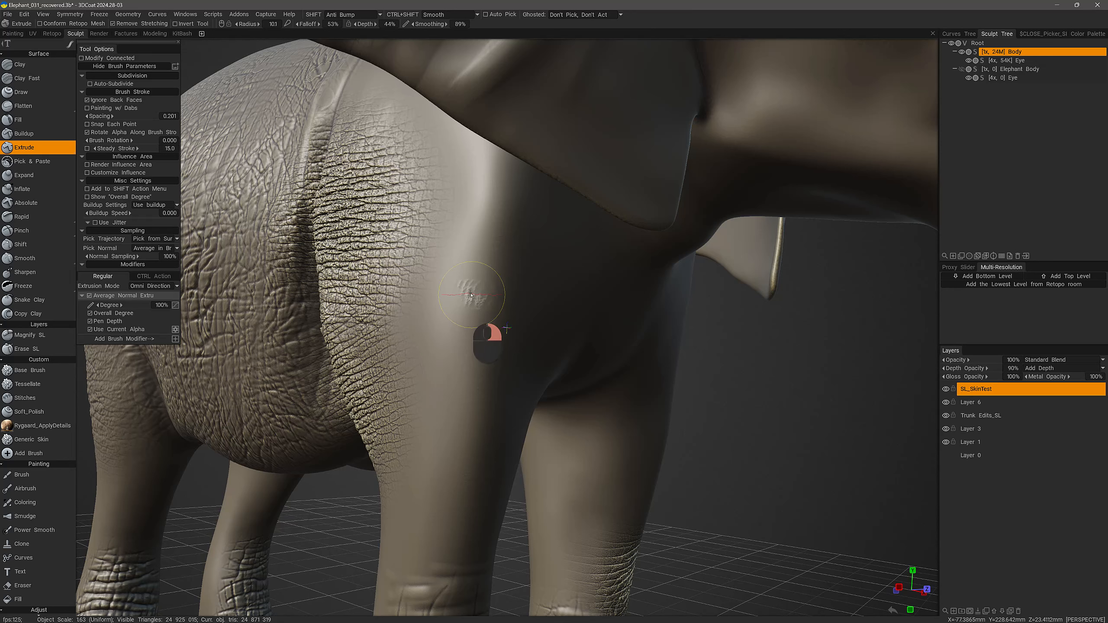
- Lower the brush depth to 28%, try a texture stroke from the shoulder down the front leg, and undo it
mouse_move(471, 295)
right_mouse_down()
mouse_move(480, 218)
mouse_move(473, 283)
right_mouse_up()
right_click_drag(484, 298, 519, 288)
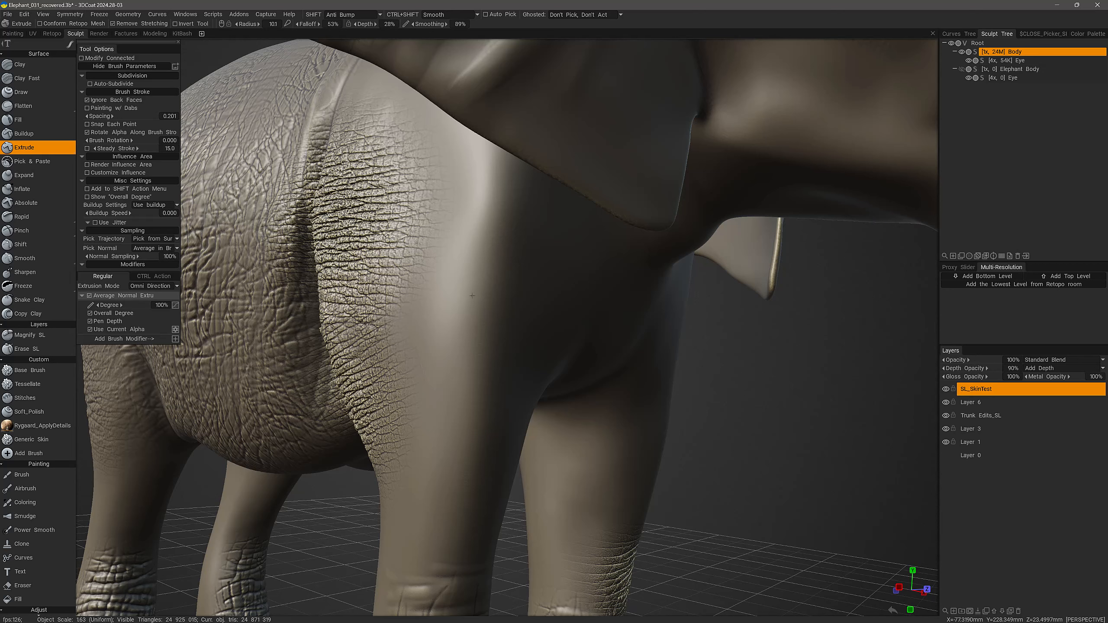
mouse_move(471, 296)
left_mouse_down()
mouse_move(519, 302)
mouse_move(524, 326)
mouse_move(478, 338)
mouse_move(491, 371)
mouse_move(486, 446)
mouse_move(476, 444)
left_mouse_up()
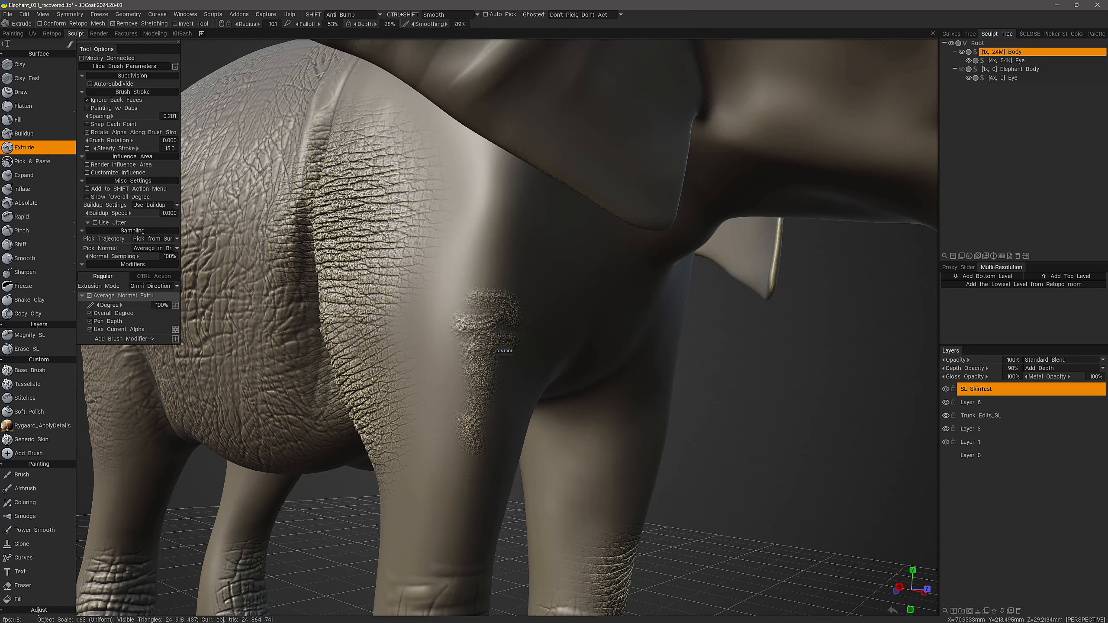
key("ctrl+z")
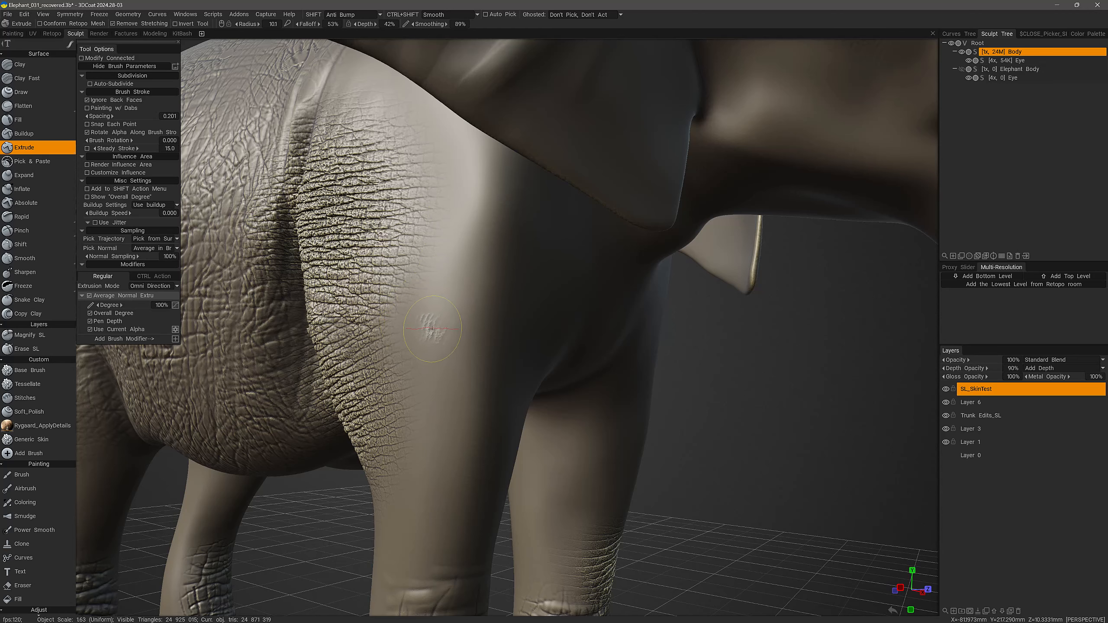
- Enable "Hide brush when you draw" in the brushing preferences and apply the change
left_click_drag(413, 325, 439, 316, "alt")
left_click(24, 15)
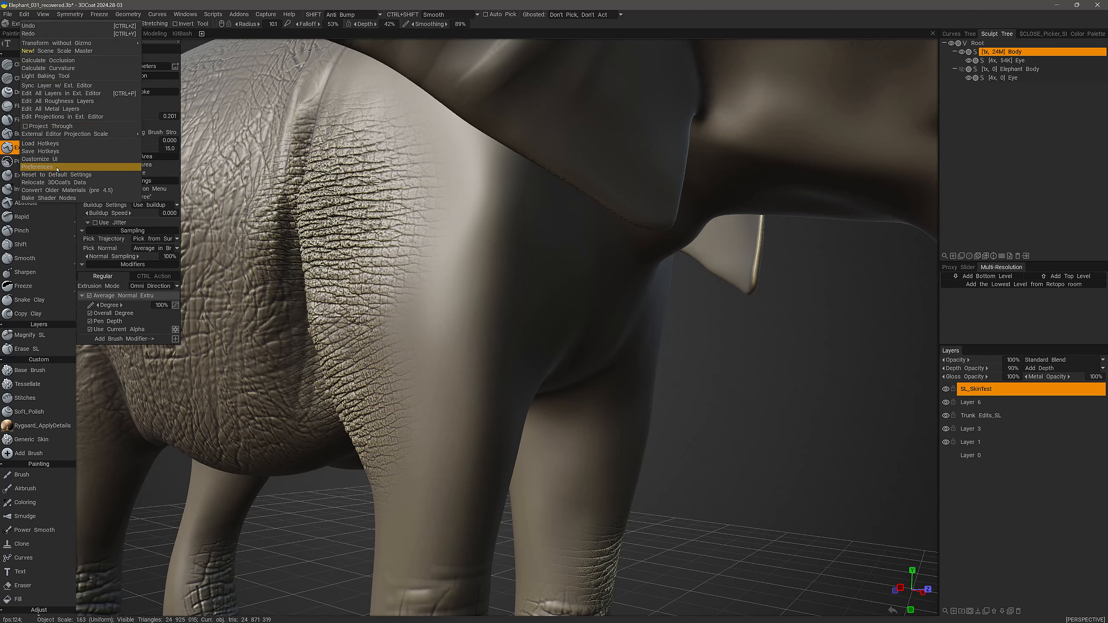
left_click(70, 168)
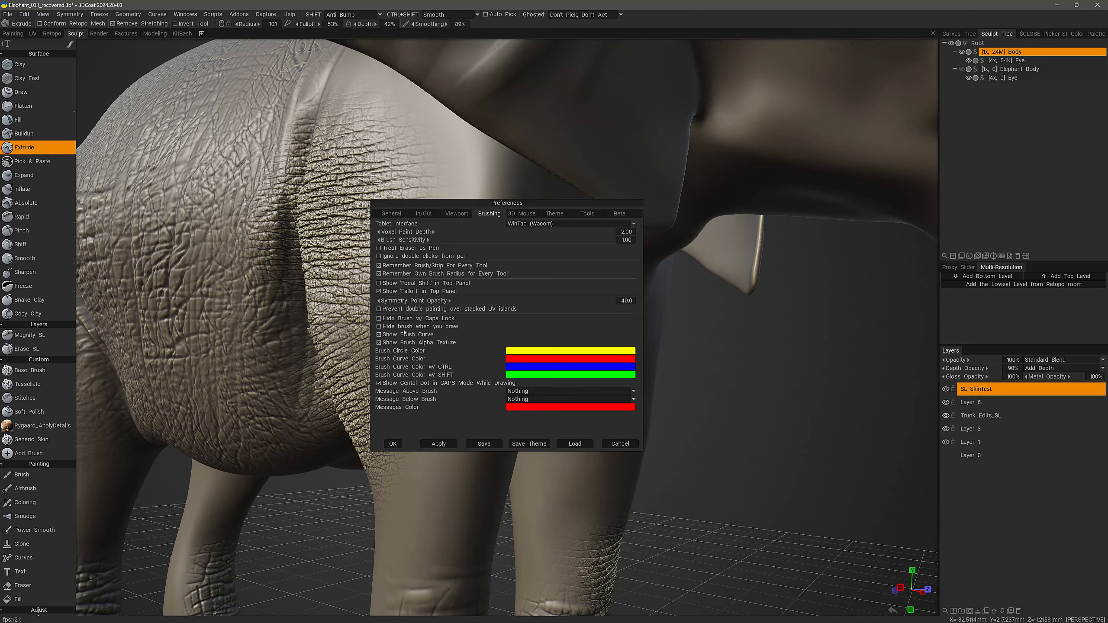
left_click(379, 327)
left_click(429, 445)
left_click(393, 444)
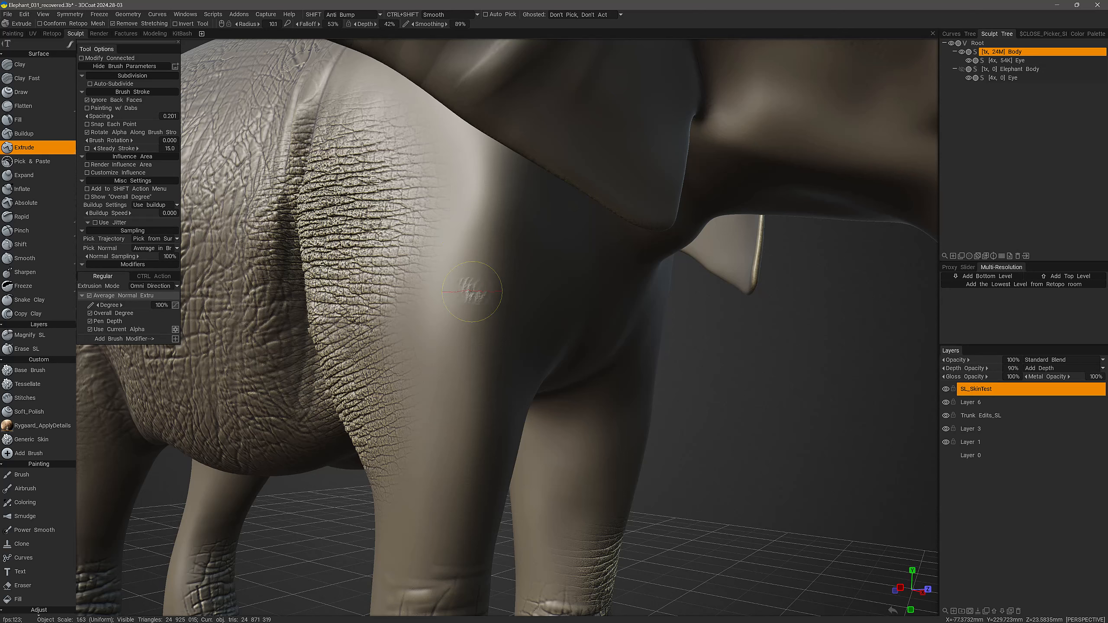
- Try several skin-texture strokes at 42% depth down the shoulder and upper front leg, and undo all of them
mouse_move(448, 253)
left_mouse_down()
mouse_move(480, 250)
mouse_move(449, 255)
mouse_move(428, 477)
left_mouse_up()
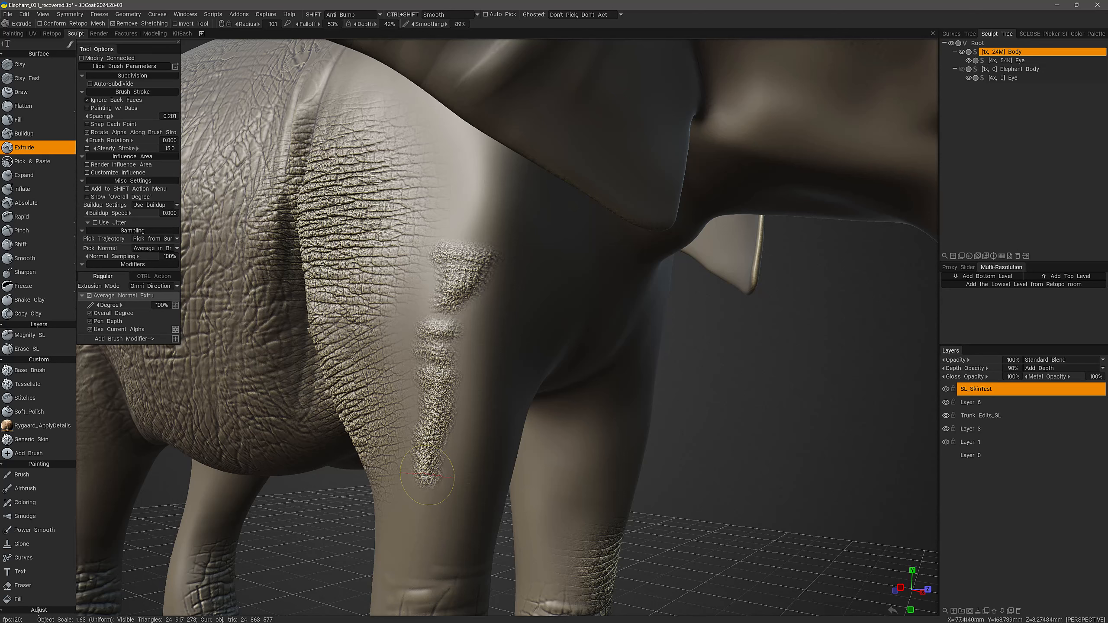
mouse_move(519, 273)
left_mouse_down()
mouse_move(491, 289)
mouse_move(471, 375)
mouse_move(479, 404)
left_mouse_up()
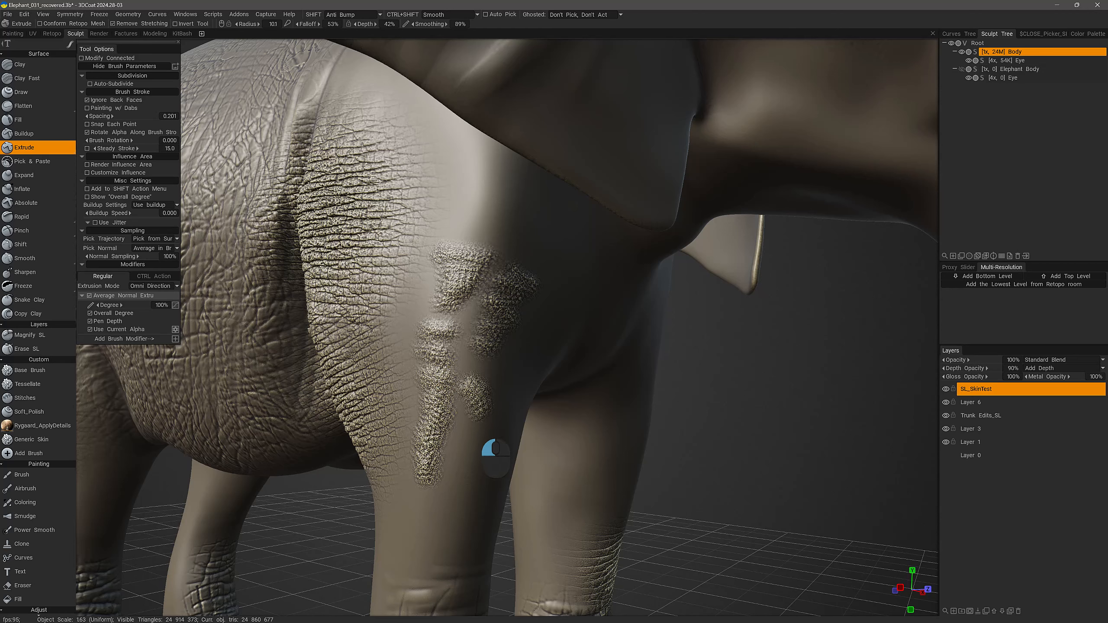
mouse_move(496, 450)
left_mouse_down()
mouse_move(467, 436)
mouse_move(480, 454)
mouse_move(463, 449)
left_mouse_up()
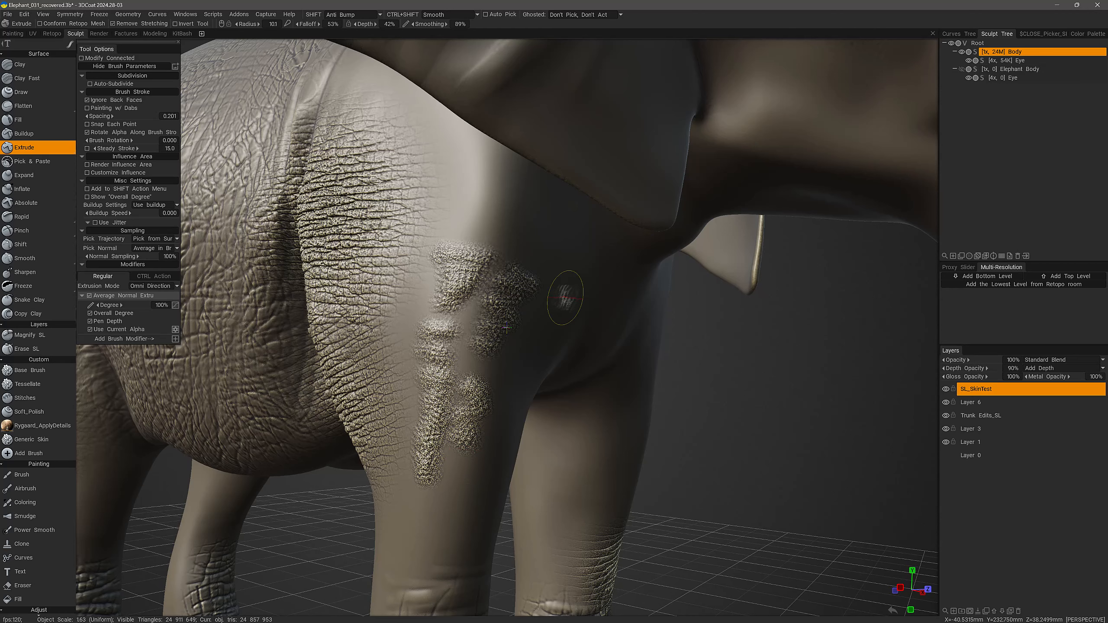
key("ctrl+z")
key("ctrl+z")
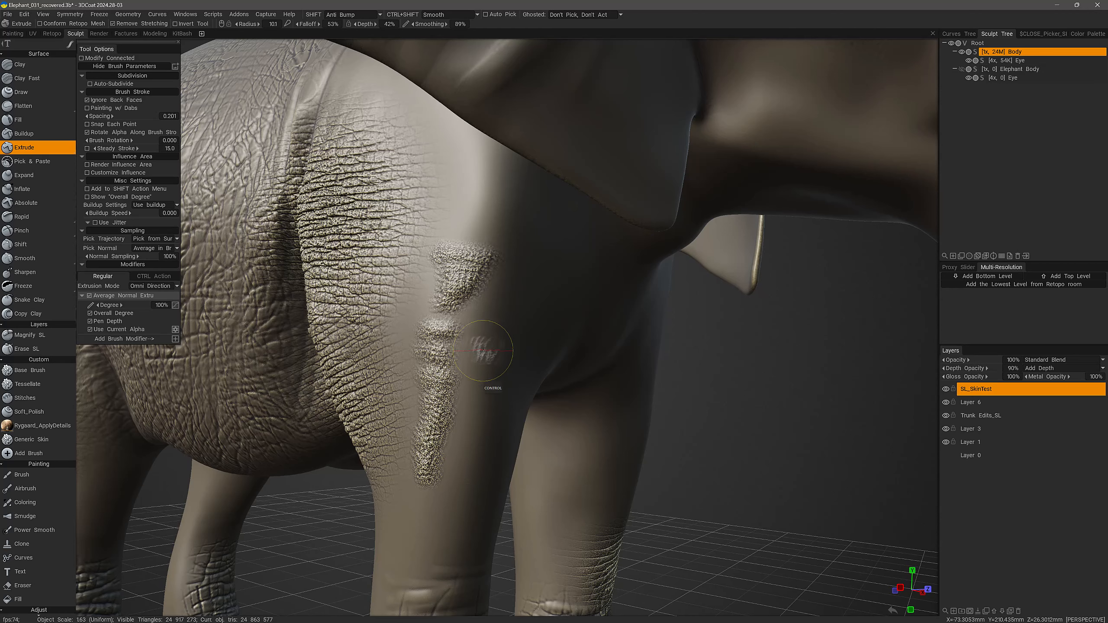
key("ctrl+z")
key("ctrl+z")
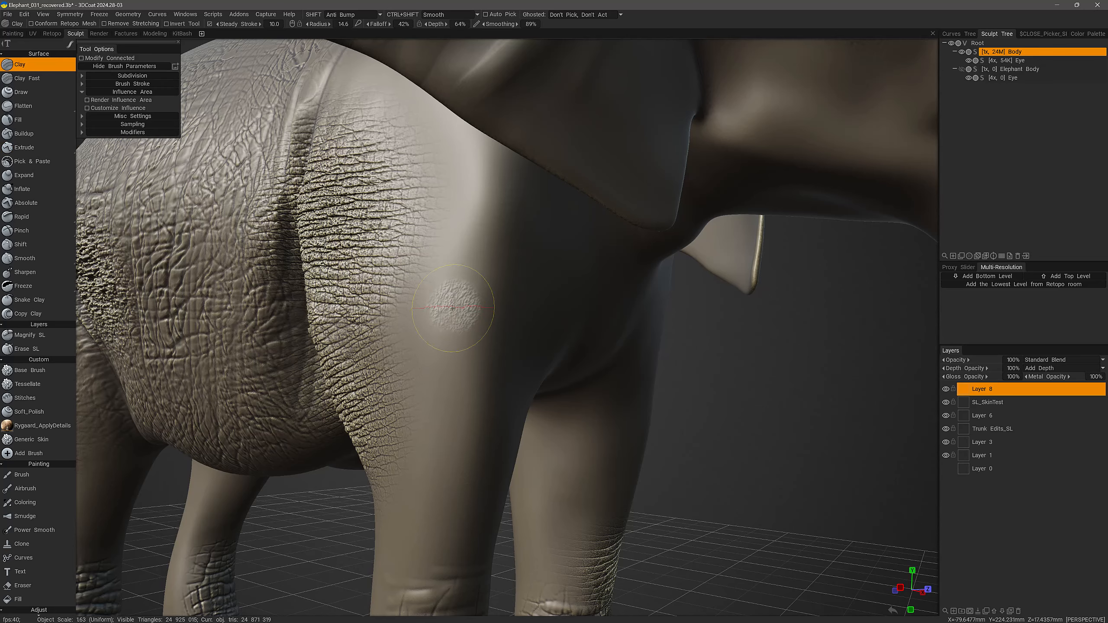
- Turn on rendering of the brush influence area and enable customizing its influence for the Clay tool
middle_click_drag(483, 291, 522, 260)
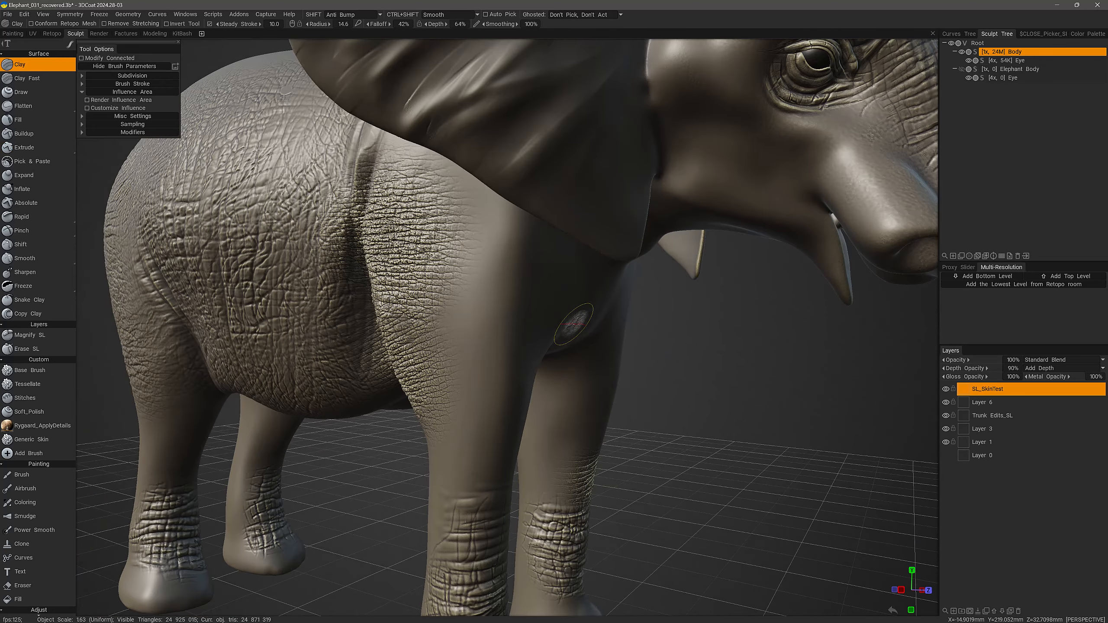
mouse_move(541, 325)
middle_mouse_down()
mouse_move(508, 328)
mouse_move(461, 305)
mouse_move(414, 302)
middle_mouse_up()
scroll(437, 316, "down", 3)
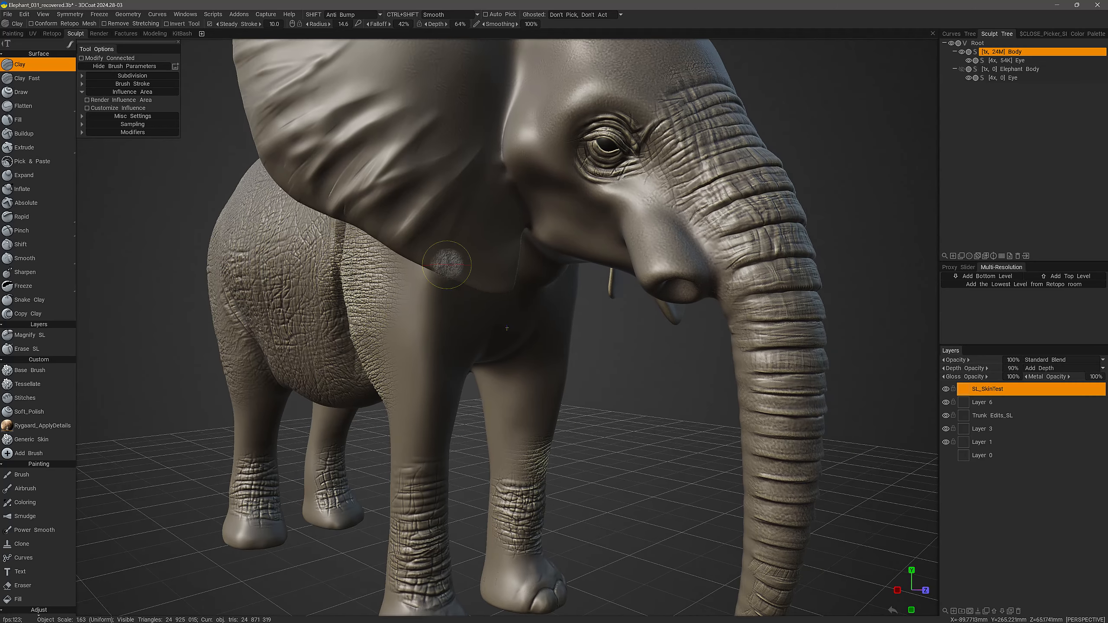
middle_click_drag(447, 265, 438, 281)
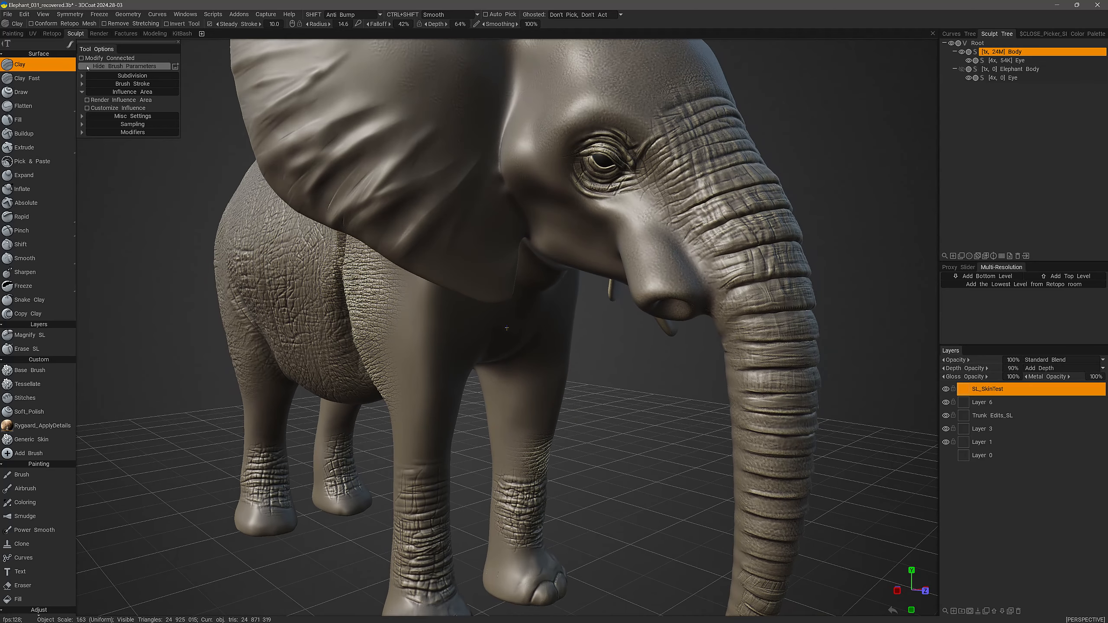
left_click(87, 100)
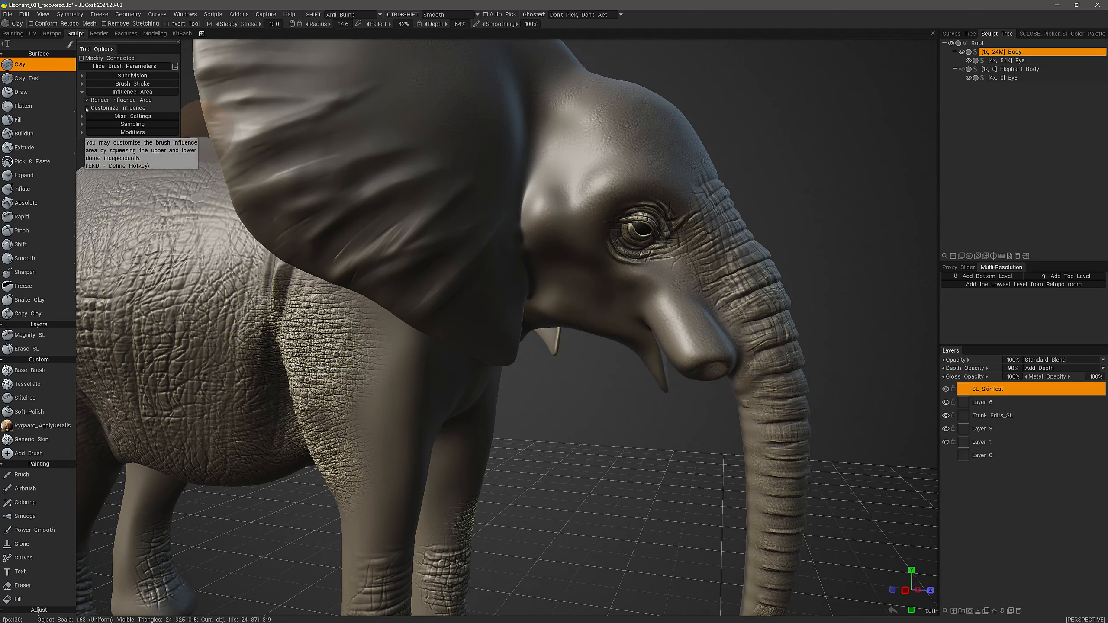
left_click(88, 108)
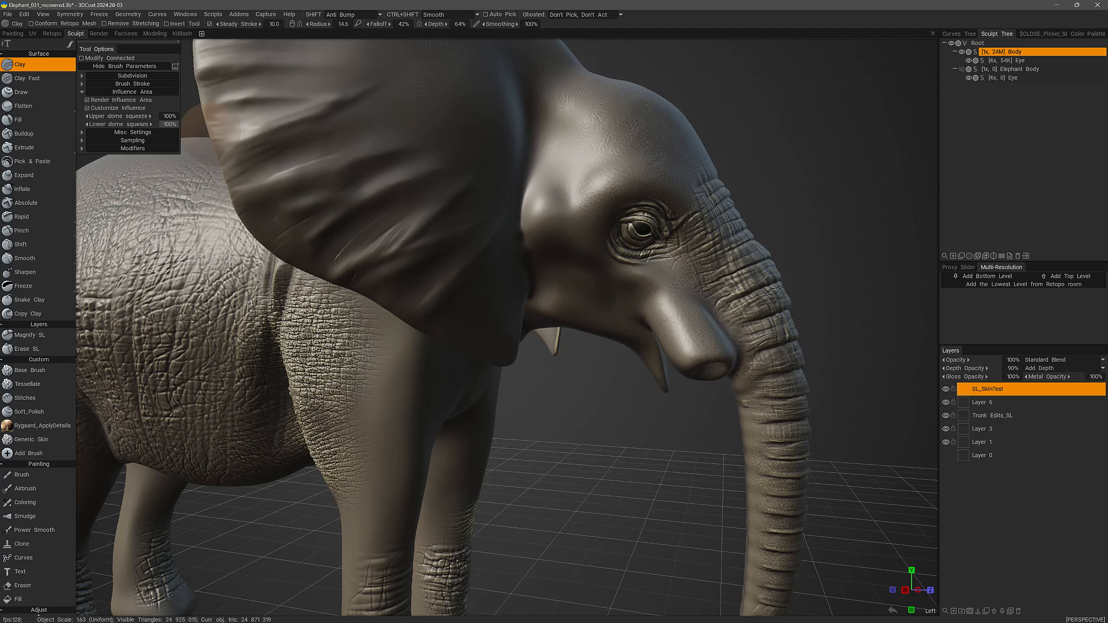
- Try a lower dome squeeze of 49% with the brush over the elephant's forehead, and restore it to 100%
mouse_move(140, 124)
left_mouse_down()
mouse_move(133, 175)
mouse_move(120, 174)
left_mouse_up()
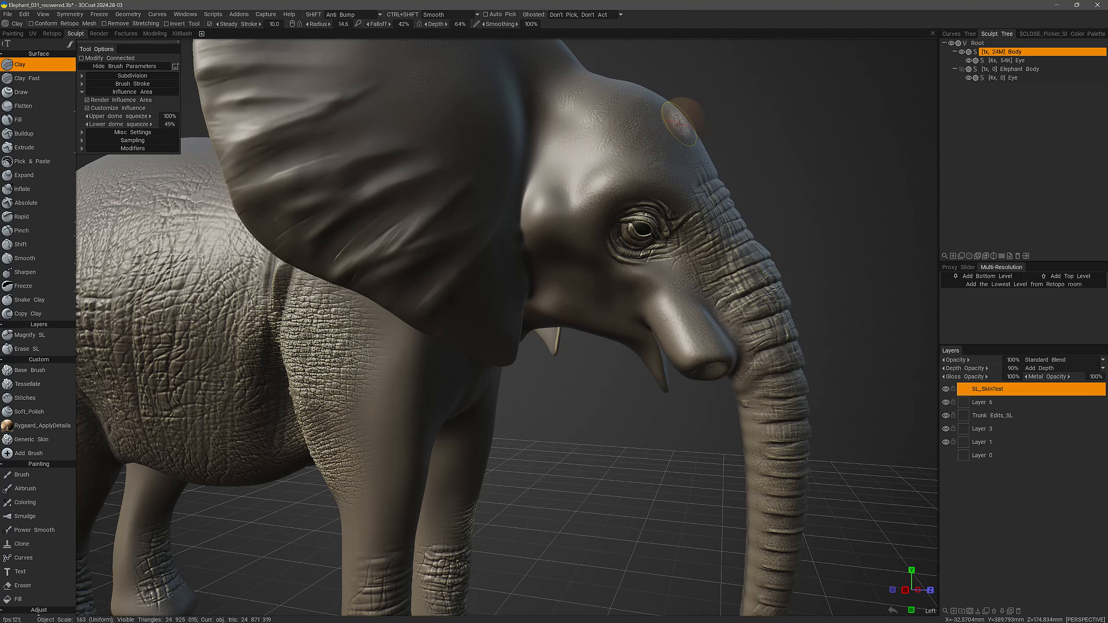
middle_click_drag(679, 122, 671, 145)
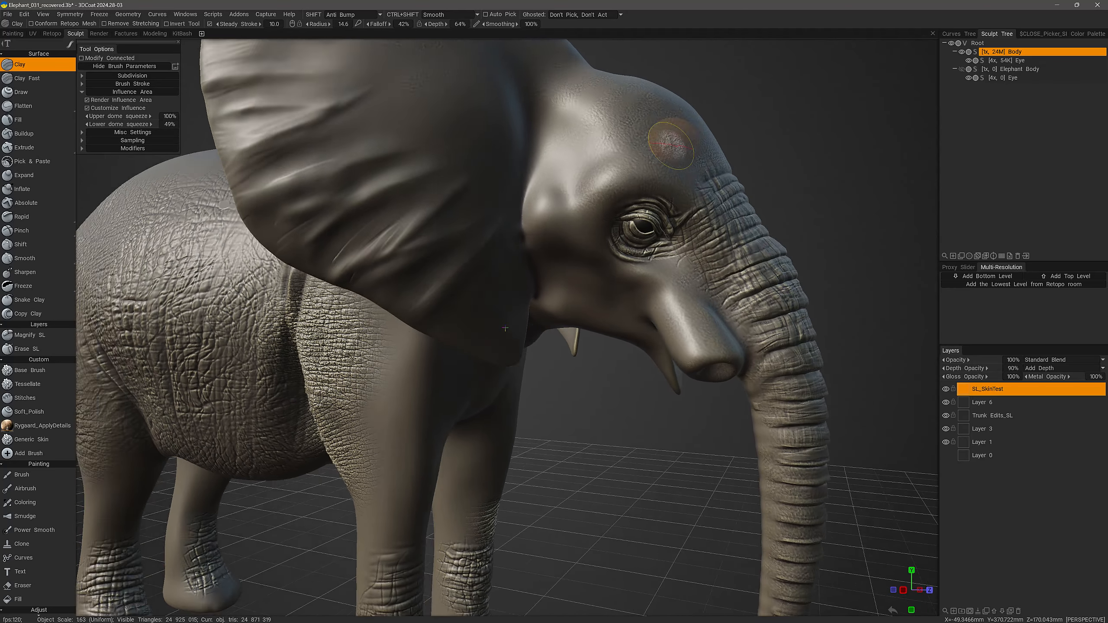
middle_click_drag(505, 328, 506, 328)
left_click_drag(137, 125, 221, 136)
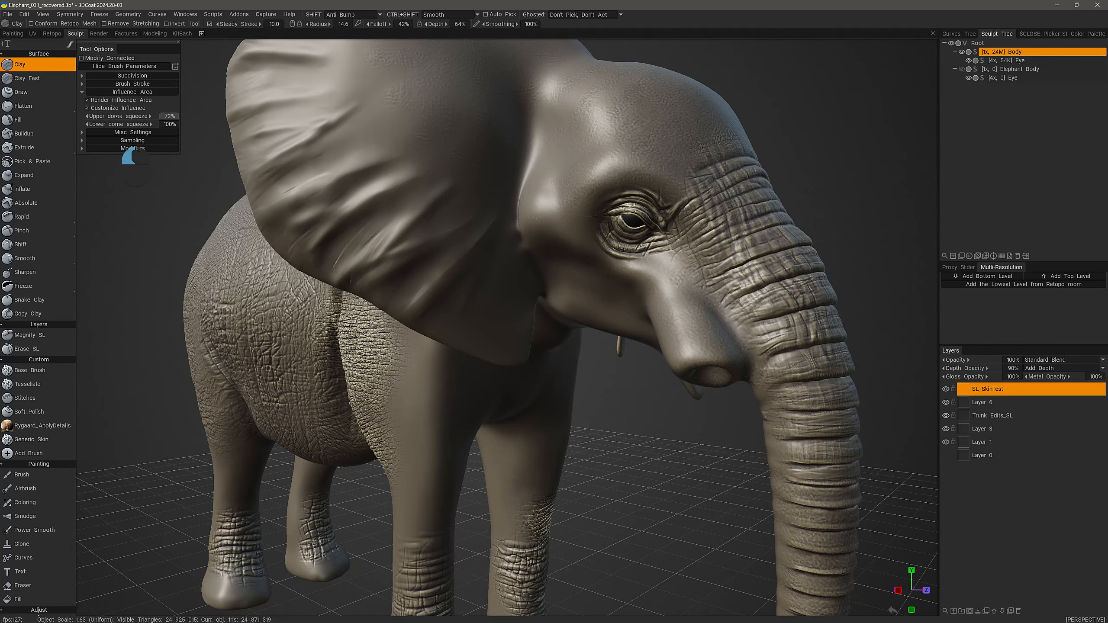
- Try a reduced upper dome squeeze with the brush over the elephant's forehead, and restore it to 100%
left_click_drag(118, 117, 116, 117)
mouse_move(667, 109)
left_mouse_down("alt")
mouse_move(693, 117)
mouse_move(684, 134)
mouse_move(705, 124)
left_mouse_up("alt")
left_click_drag(118, 117, 144, 116)
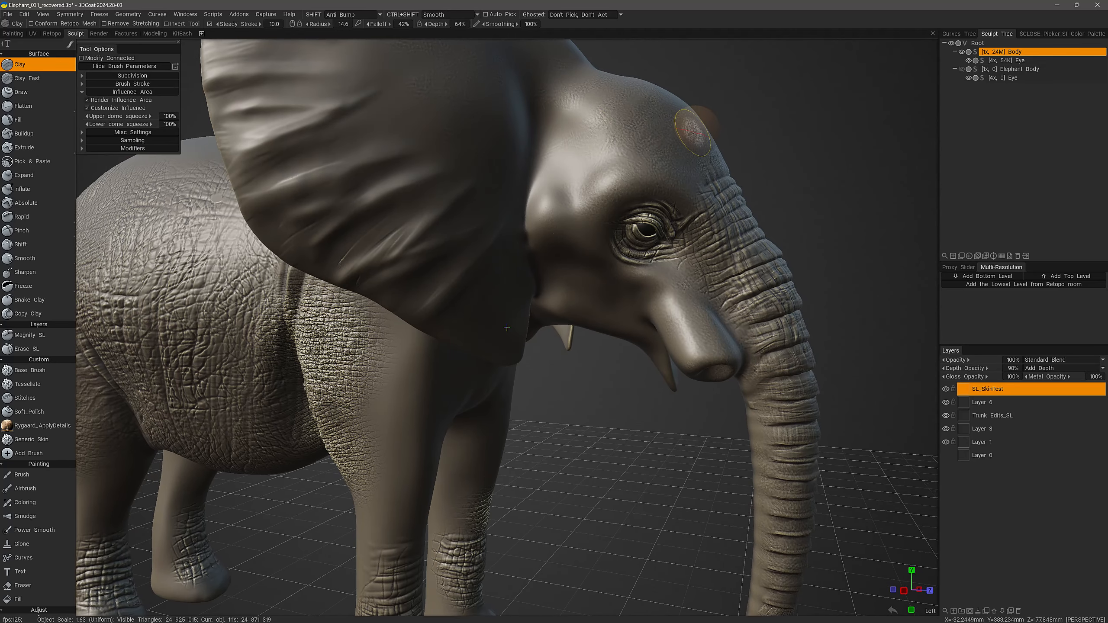
left_click_drag(695, 124, 301, 322, "alt")
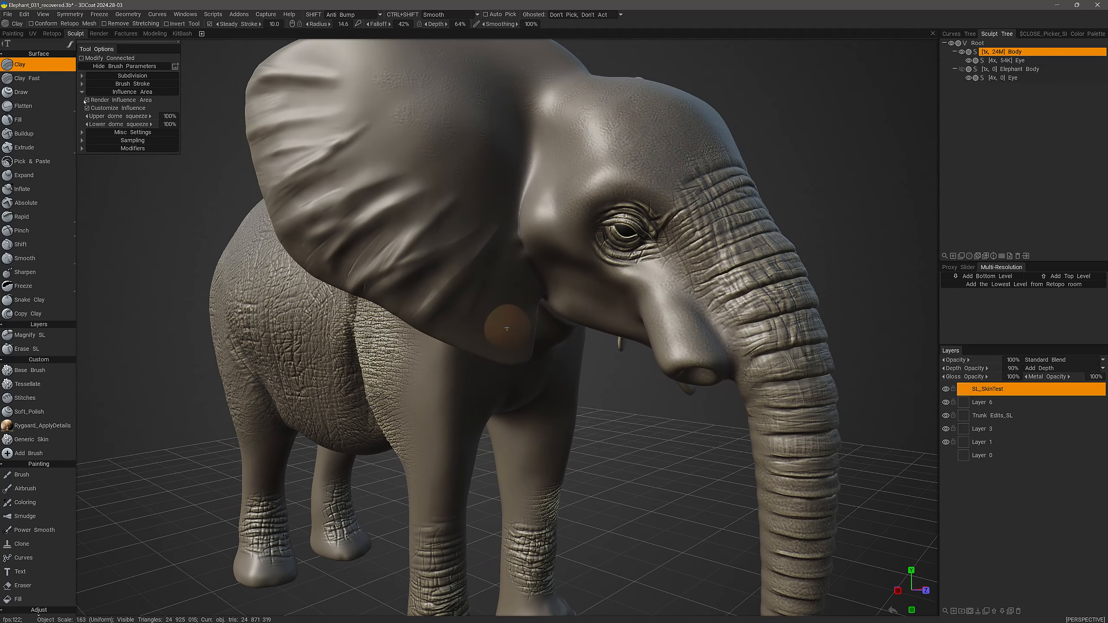
- Turn off the customized brush influence and look over the elephant's head and body
left_click(88, 108)
left_click_drag(308, 190, 507, 328, "alt")
left_click_drag(554, 189, 585, 179, "alt")
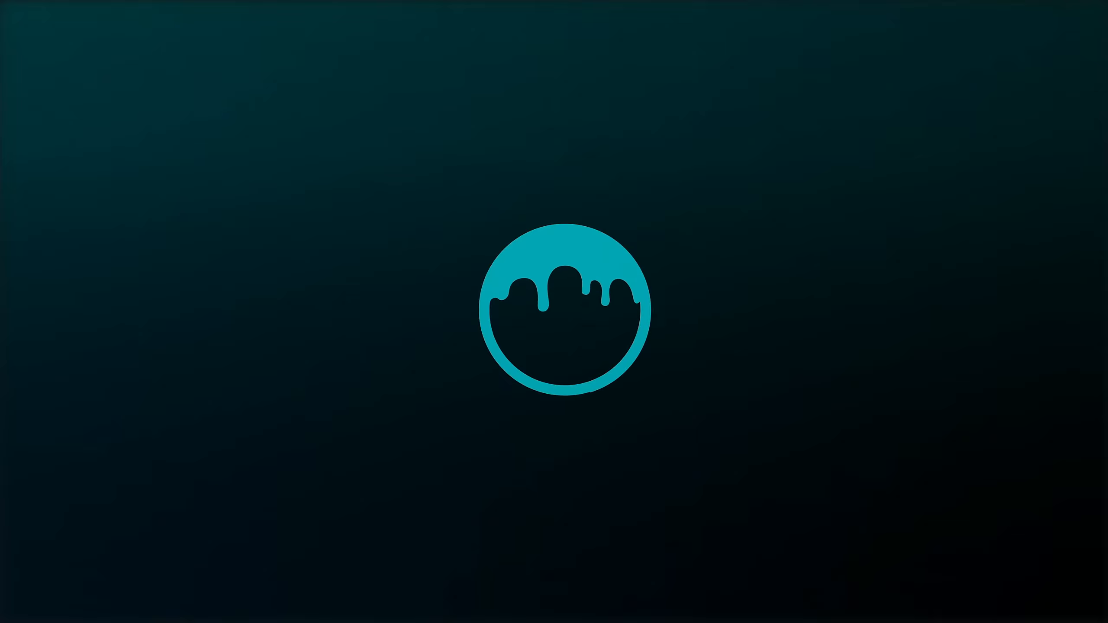